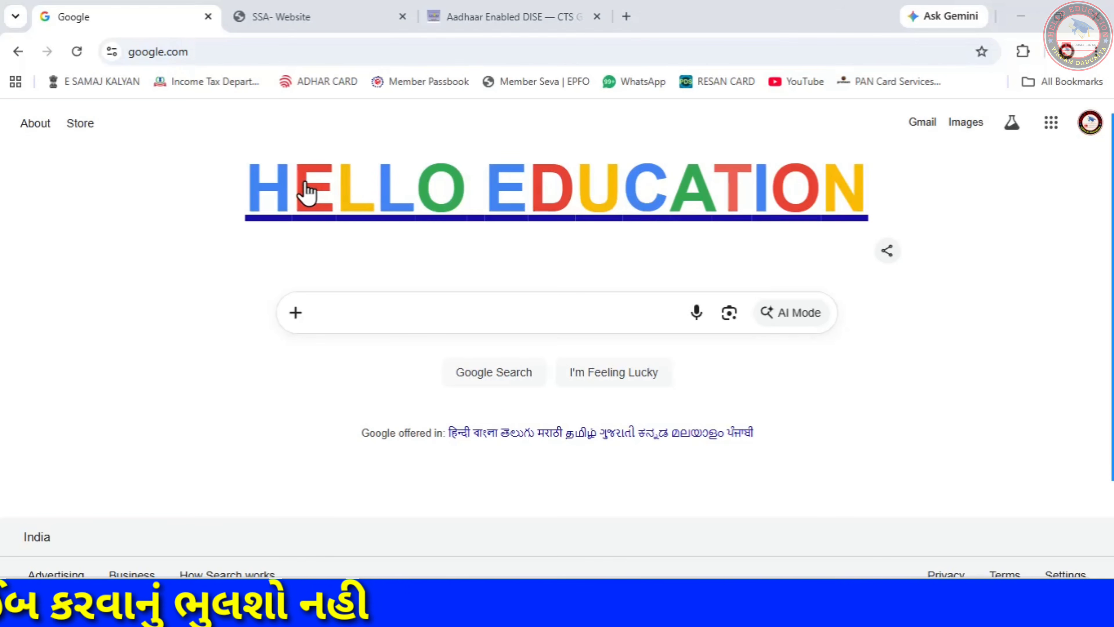
Search the web for udise plus and open the official UDISE+ website
click(197, 46)
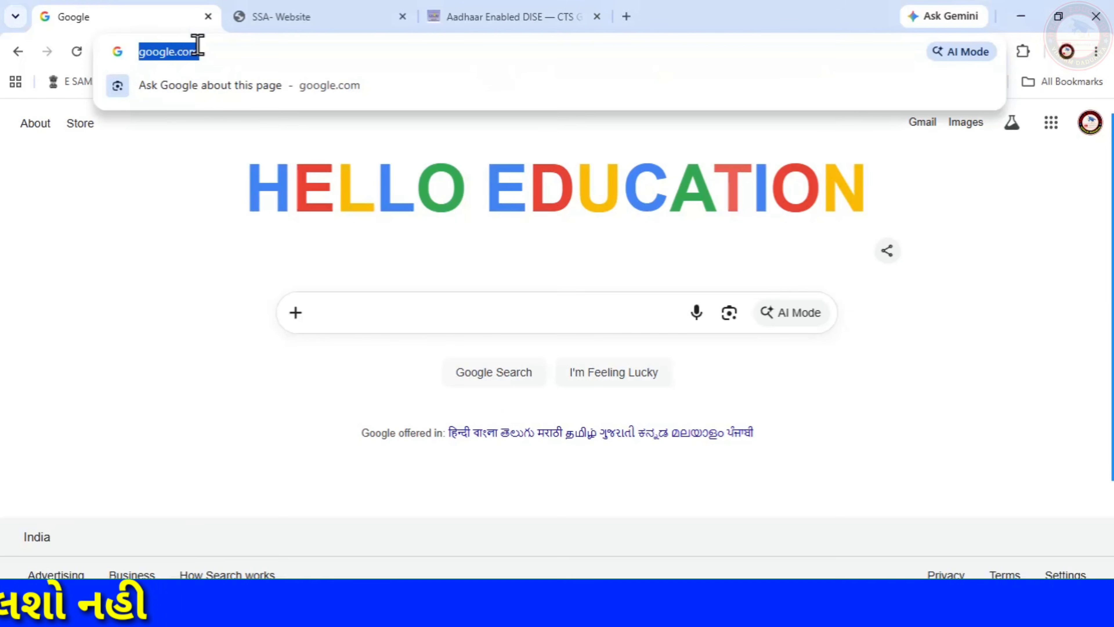
text(UDise plus)
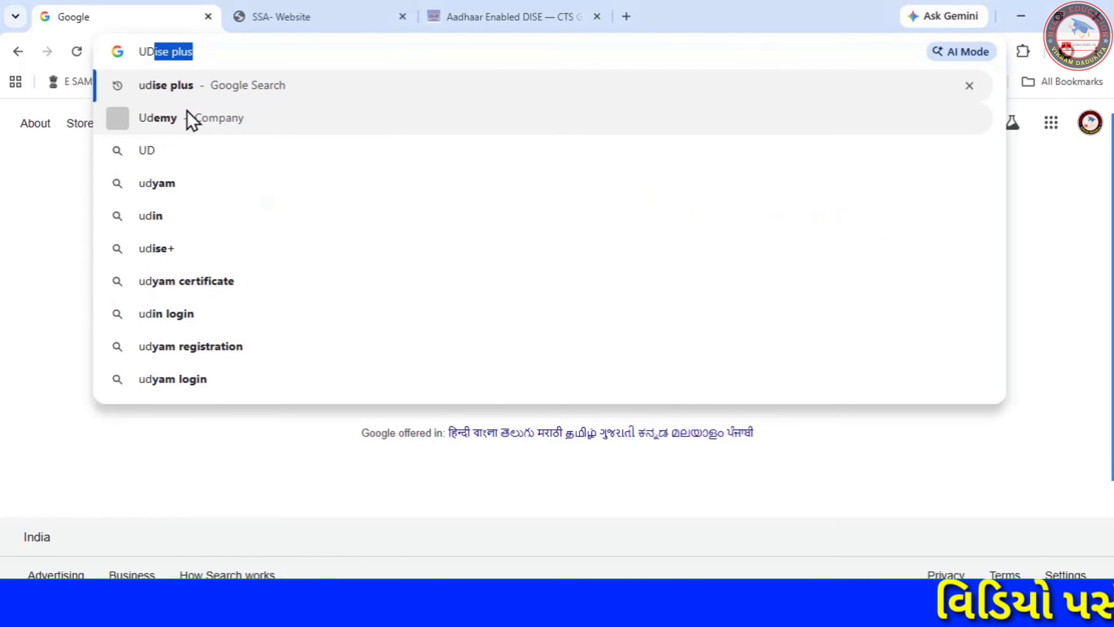
key(Return)
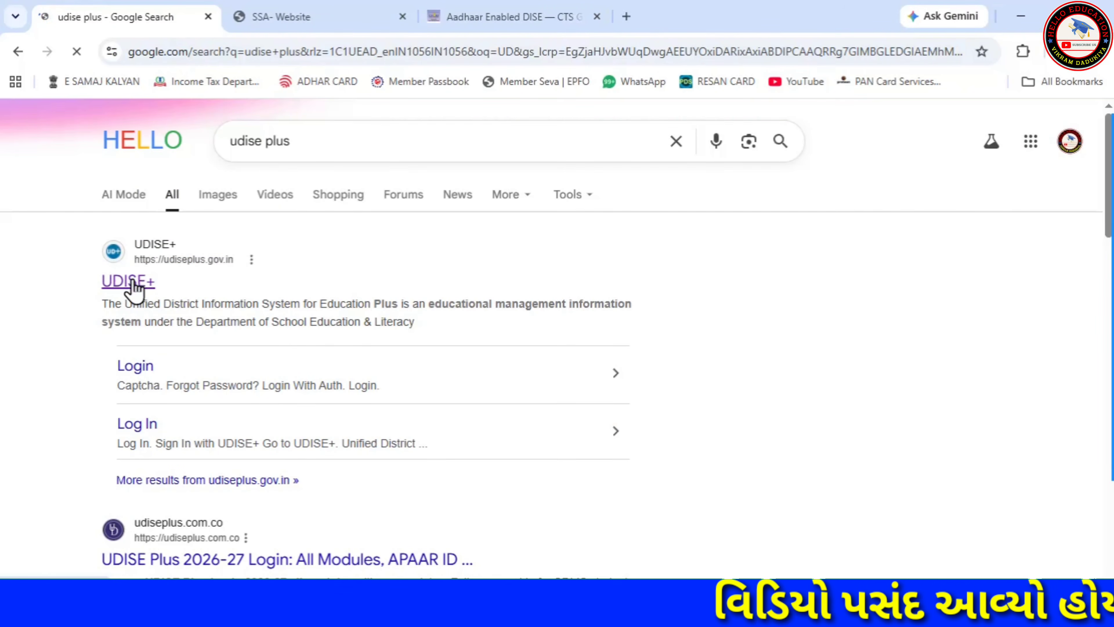
click(131, 284)
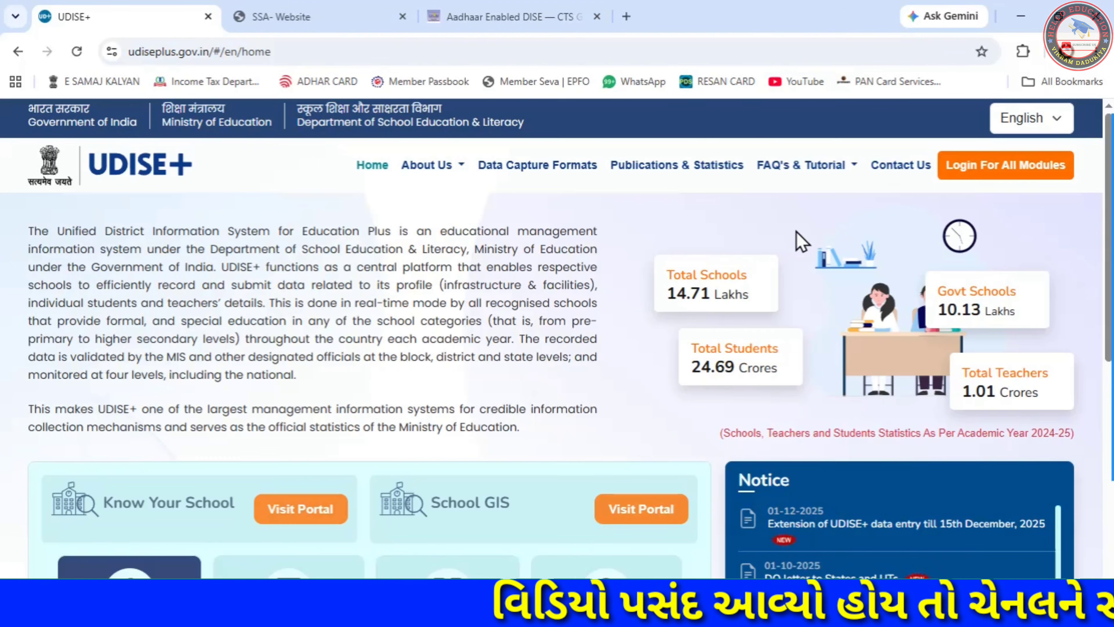
Open the module logins for Gujarat and start the Students Module login
click(1008, 171)
click(420, 459)
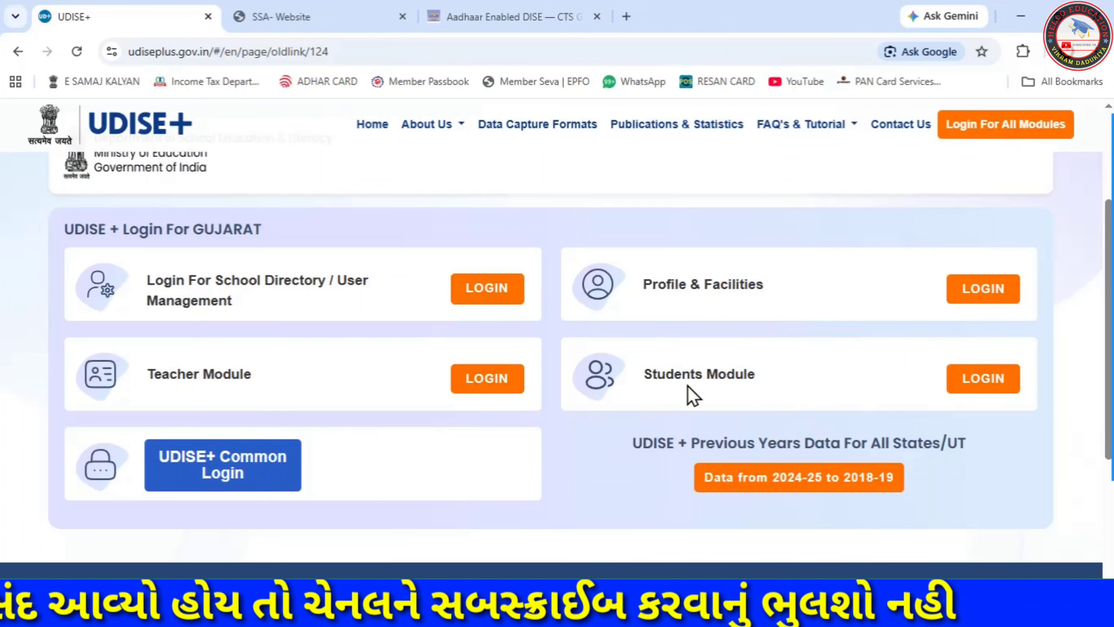
click(980, 384)
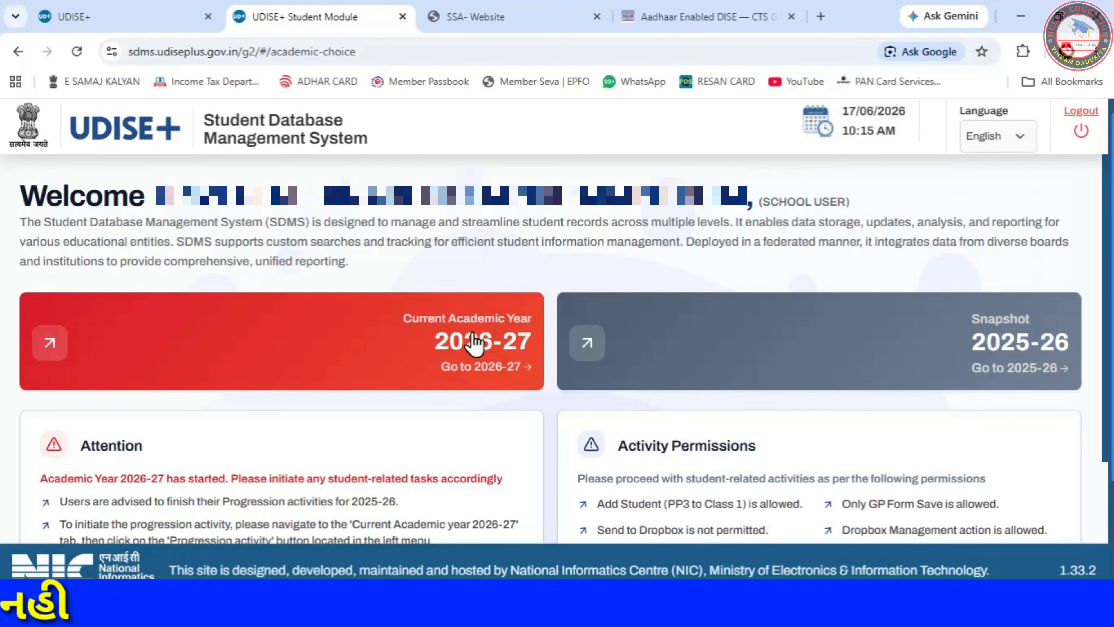
Enter the current academic year 2026-27 and dismiss the transition notice and the school information notice
click(463, 347)
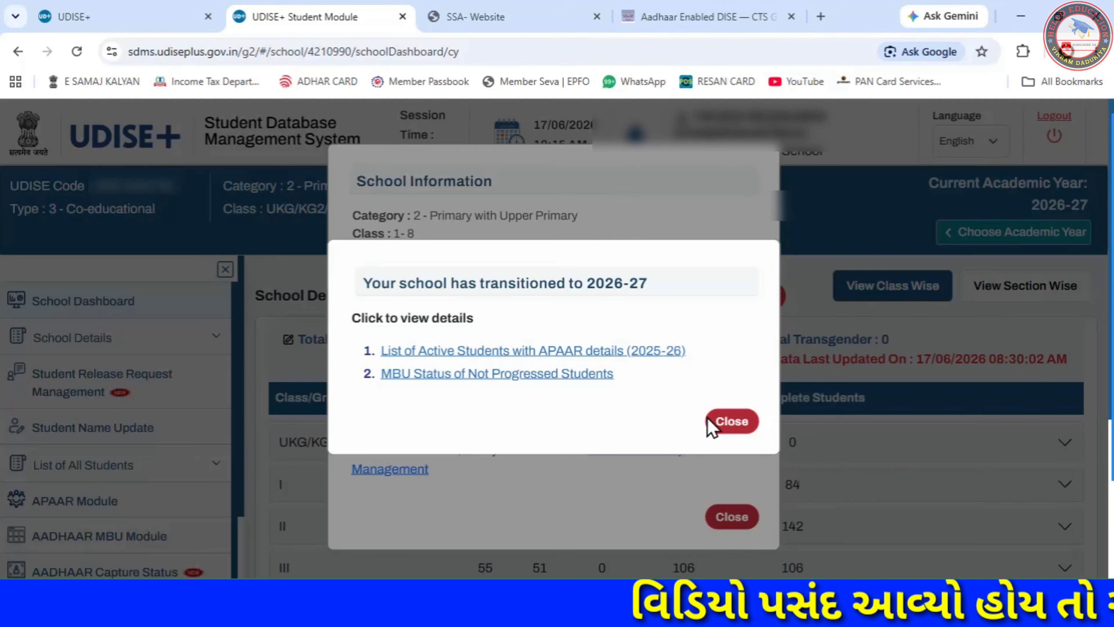
click(715, 424)
click(730, 516)
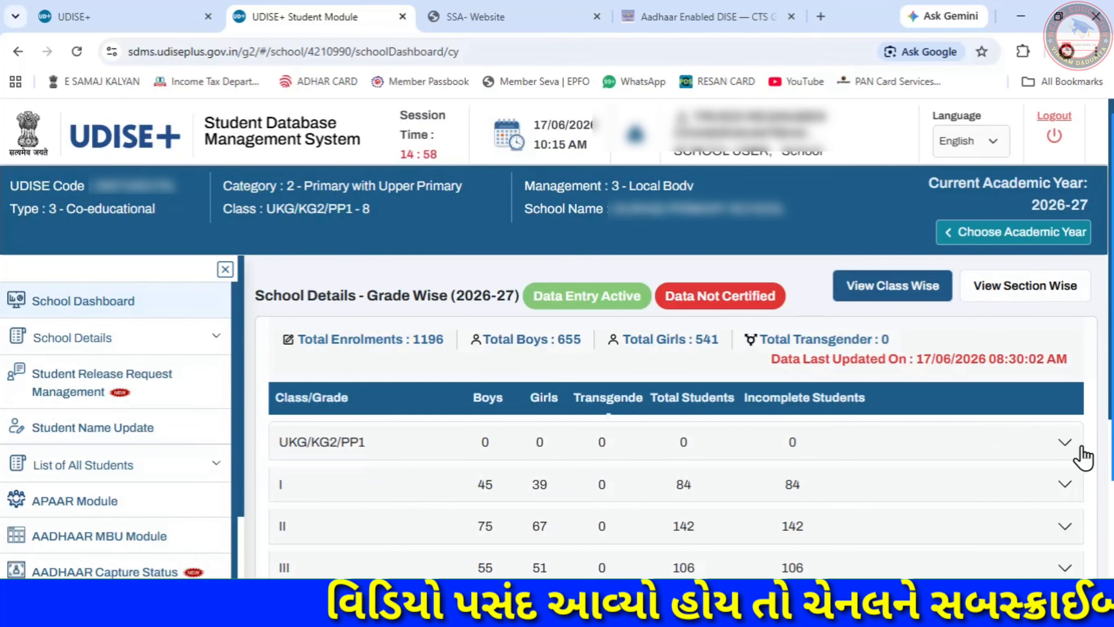
Expand class UKG/KG2/PP1 in the grade-wise school details to check its sections
click(1065, 442)
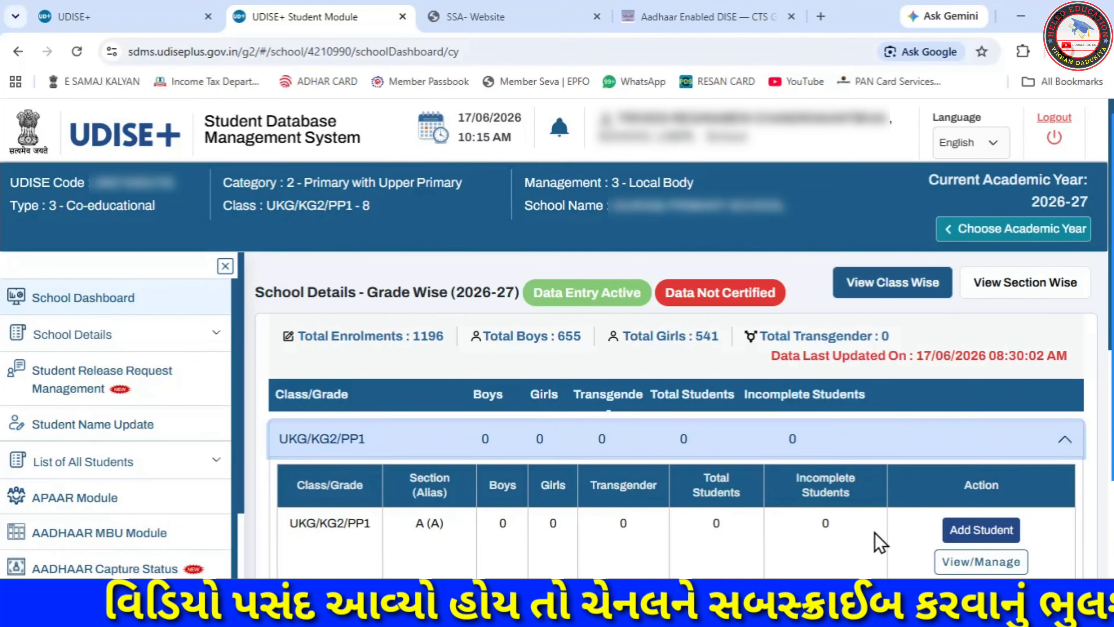
scroll(880, 543, down, 1)
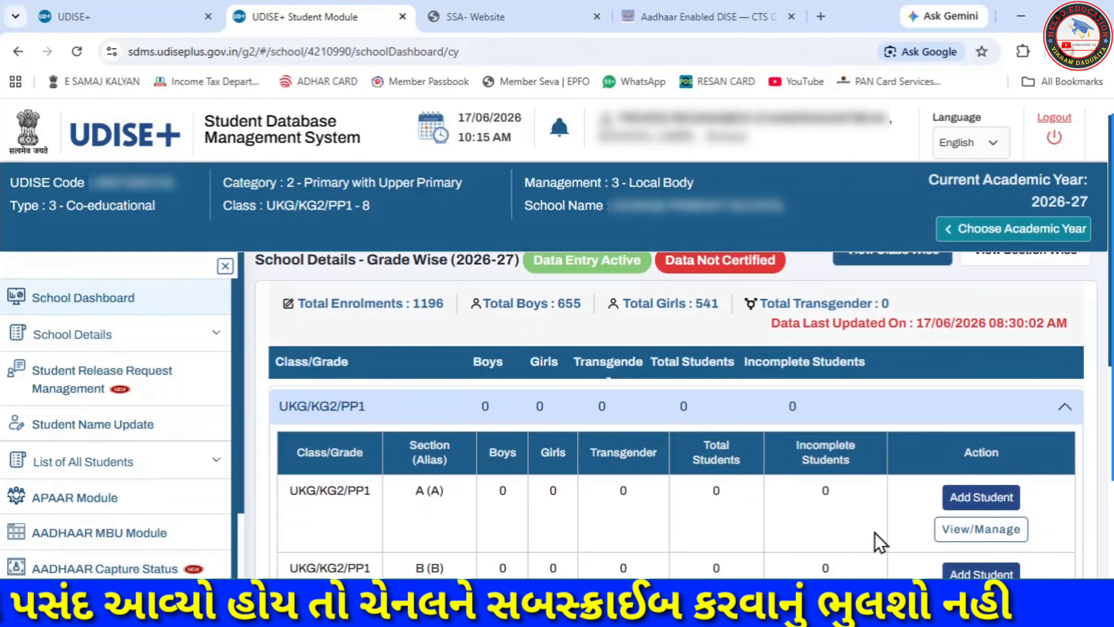
scroll(879, 543, down, 2)
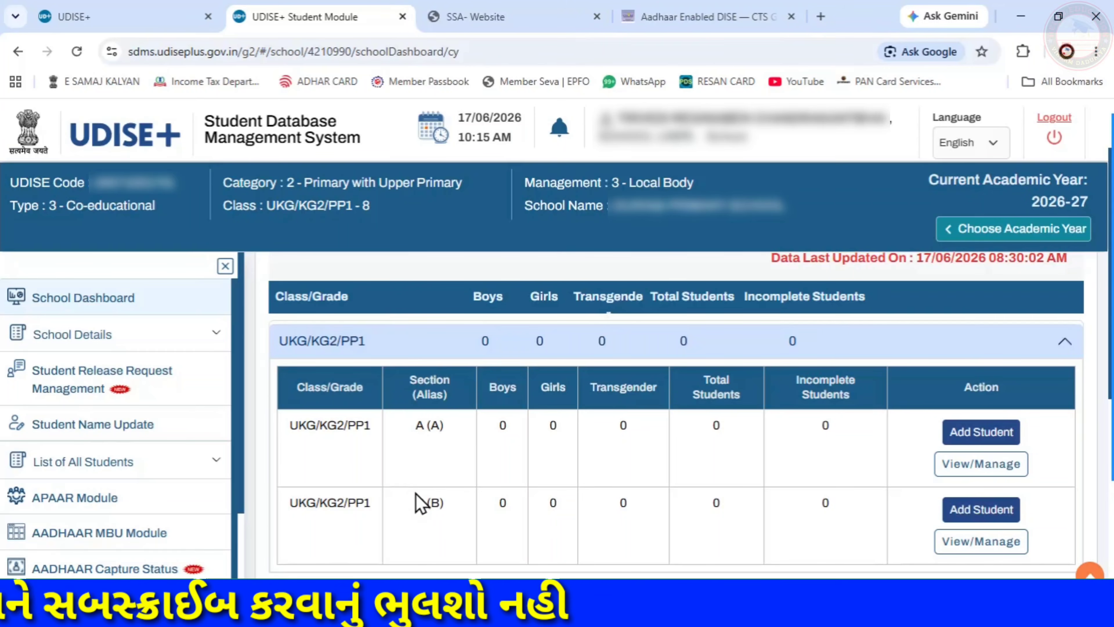
In Section Management, show the sections of class UKG/KG2/PP1 and choose that class in the Add Section form
click(211, 329)
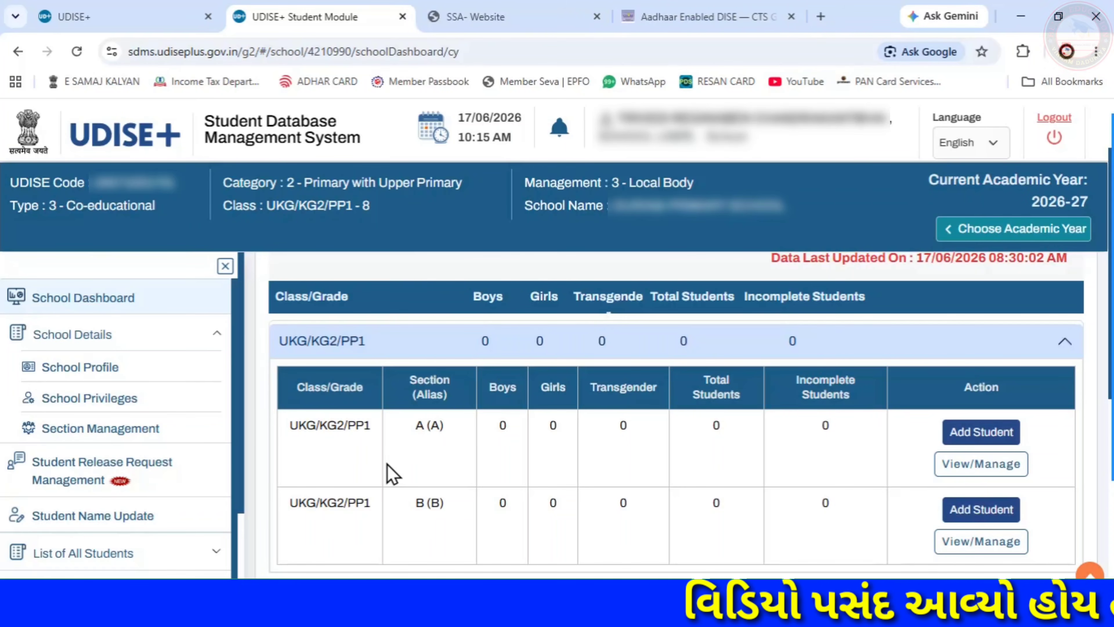
click(75, 429)
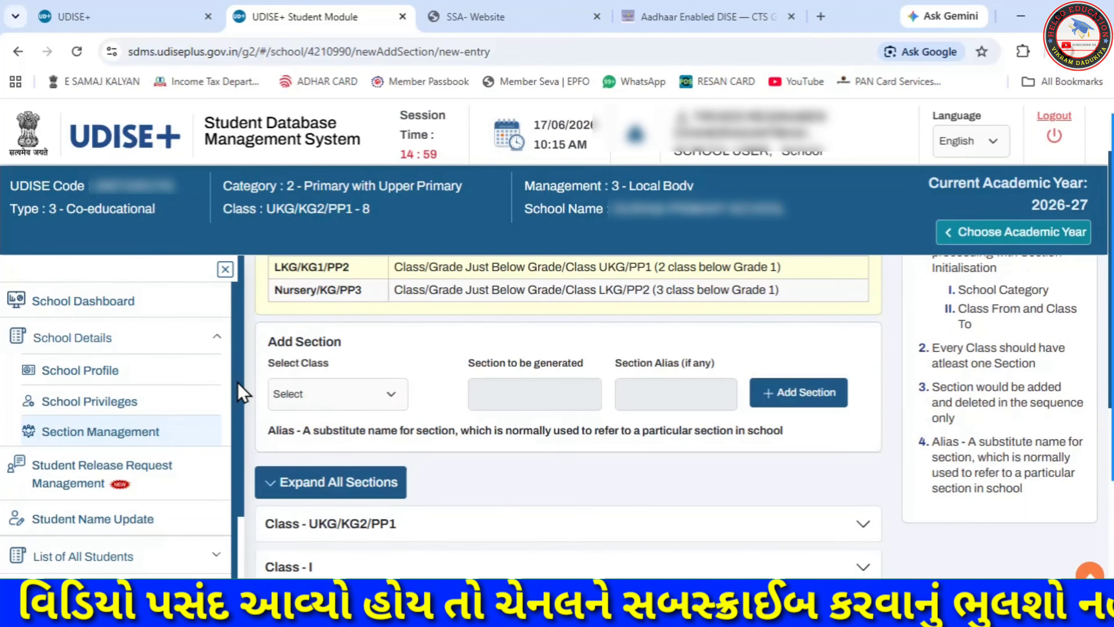
scroll(249, 391, down, 1)
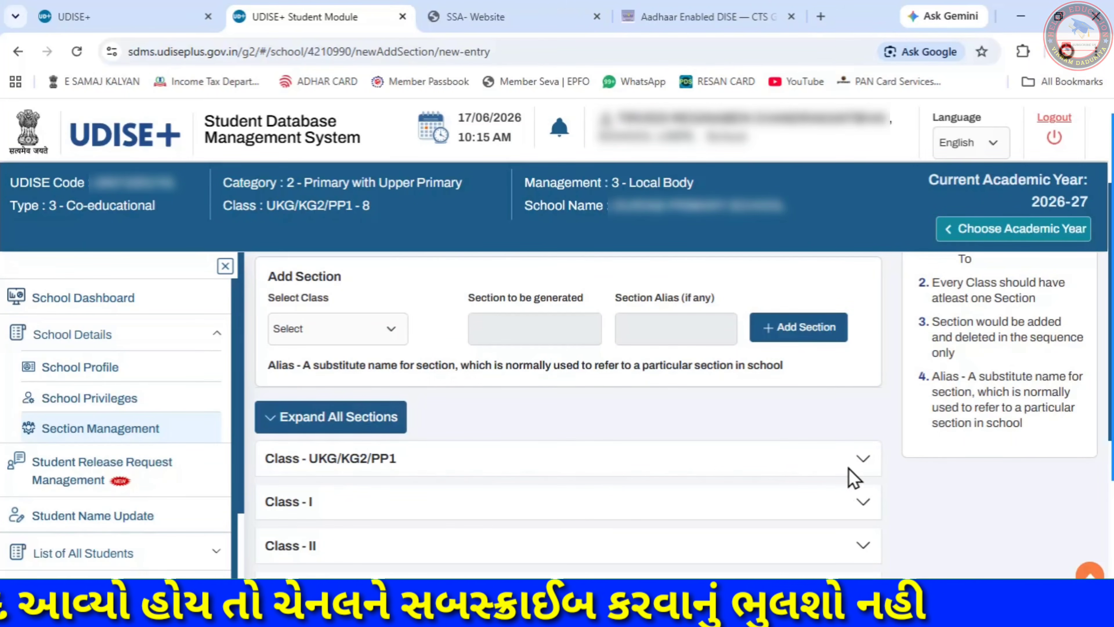
click(863, 466)
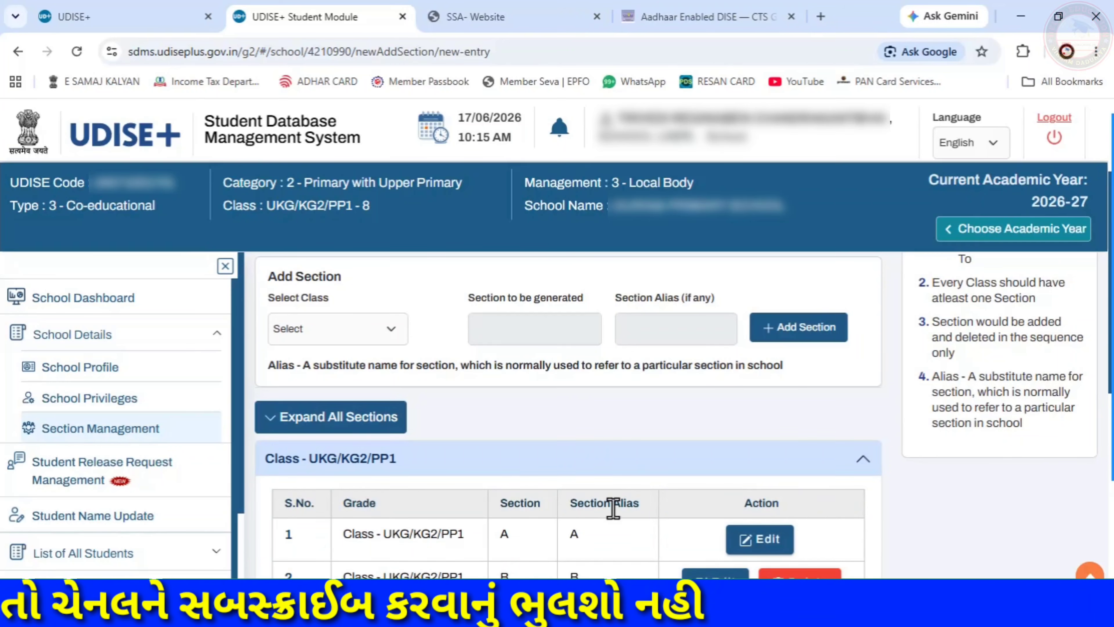
scroll(879, 518, down, 1)
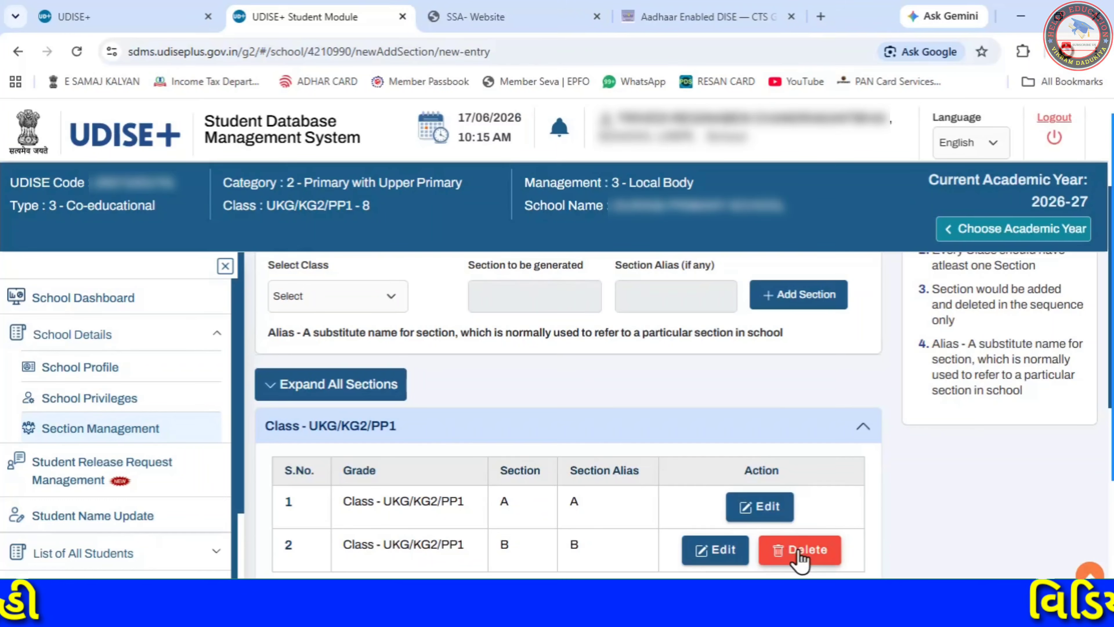
click(354, 303)
click(302, 343)
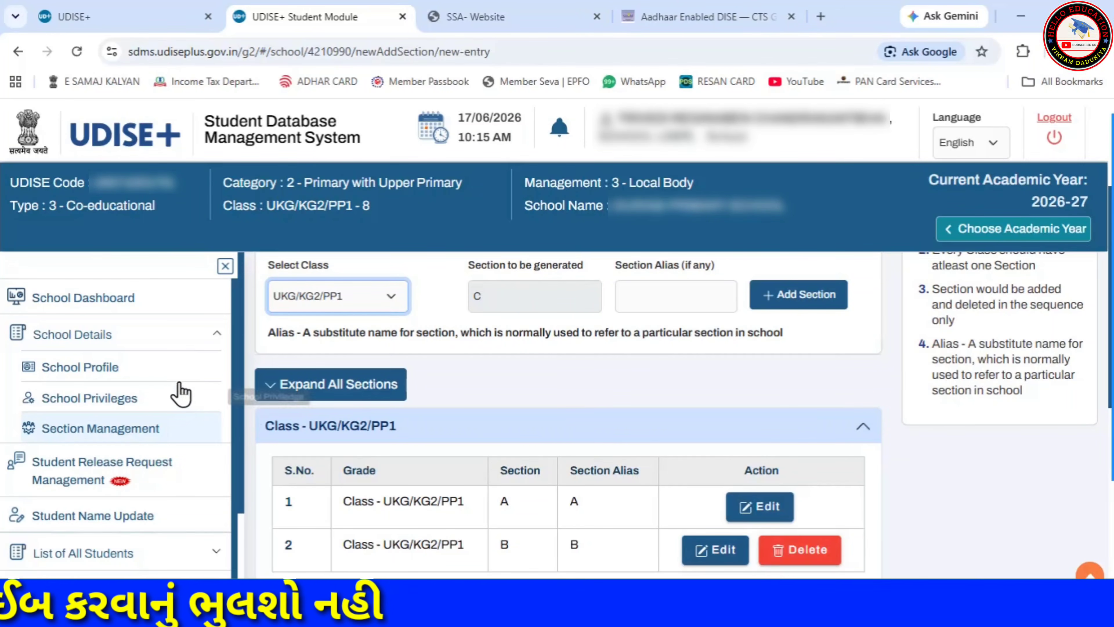
Return to the school dashboard, start adding a student to UKG/KG2/PP1 section A and acknowledge the AADHAAR availability check
click(94, 300)
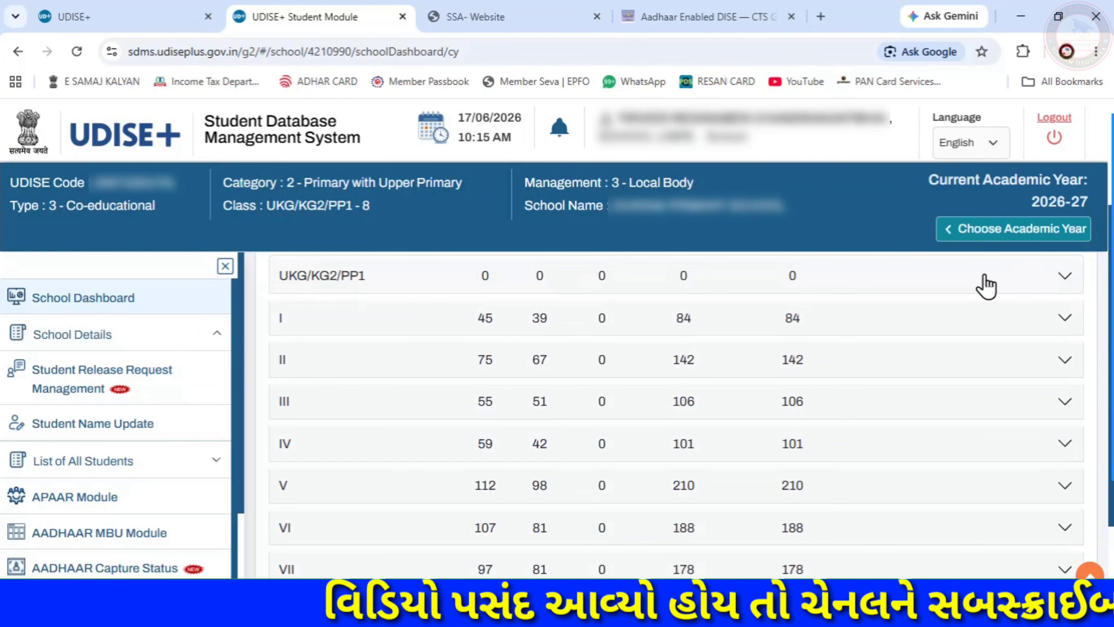
click(1064, 277)
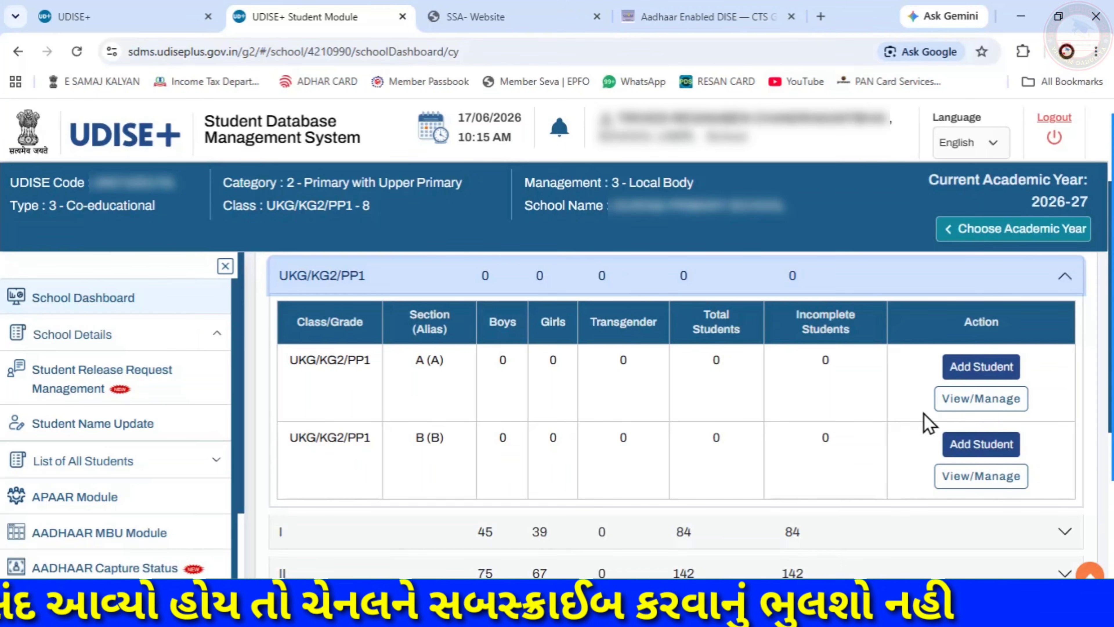
click(969, 369)
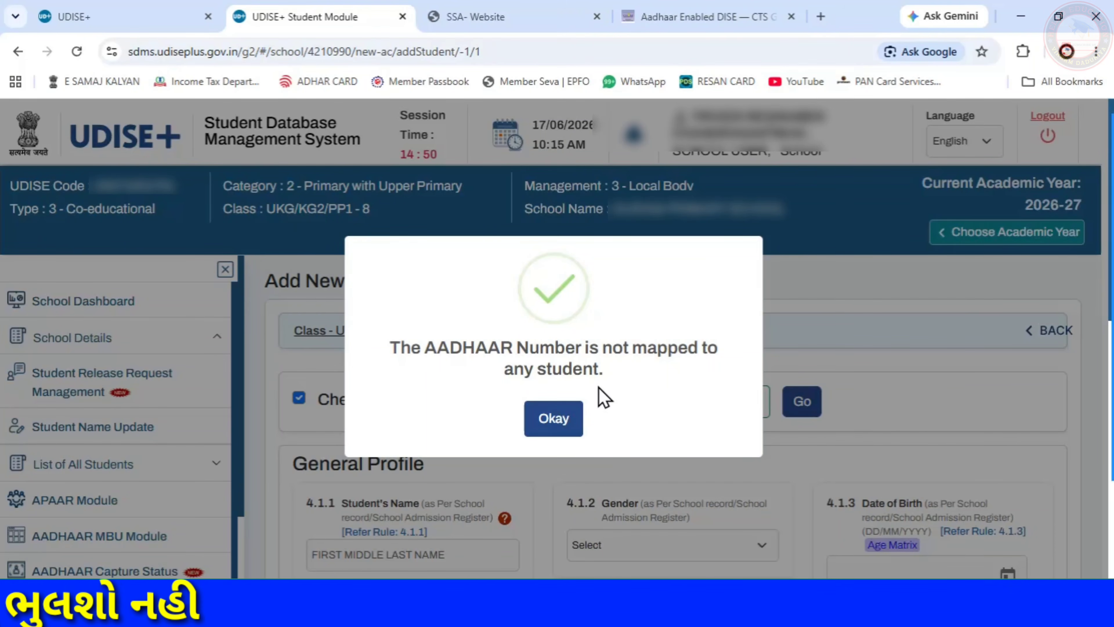
click(554, 418)
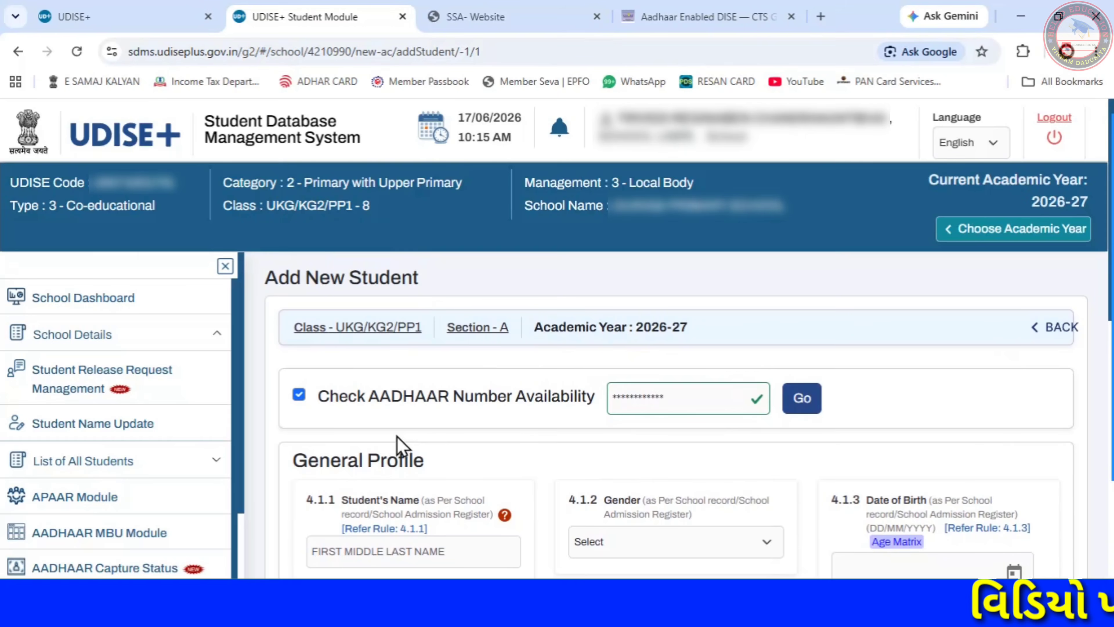
Go through the new student's General Profile fields and agree to the consent for demographic authentication
scroll(395, 439, down, 3)
scroll(401, 446, down, 1)
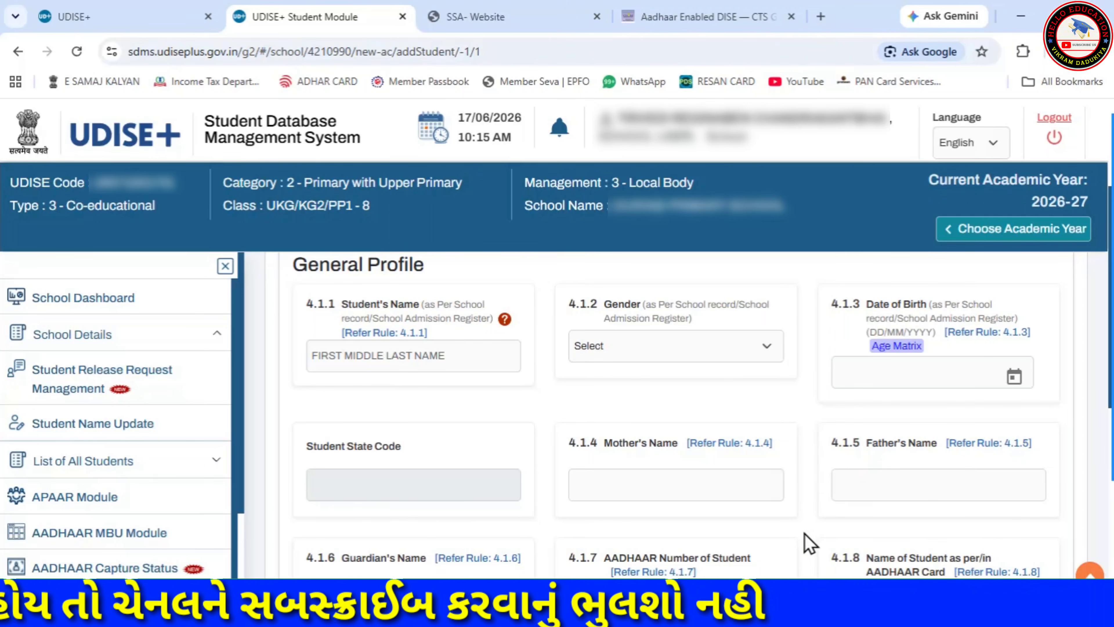
scroll(809, 545, down, 5)
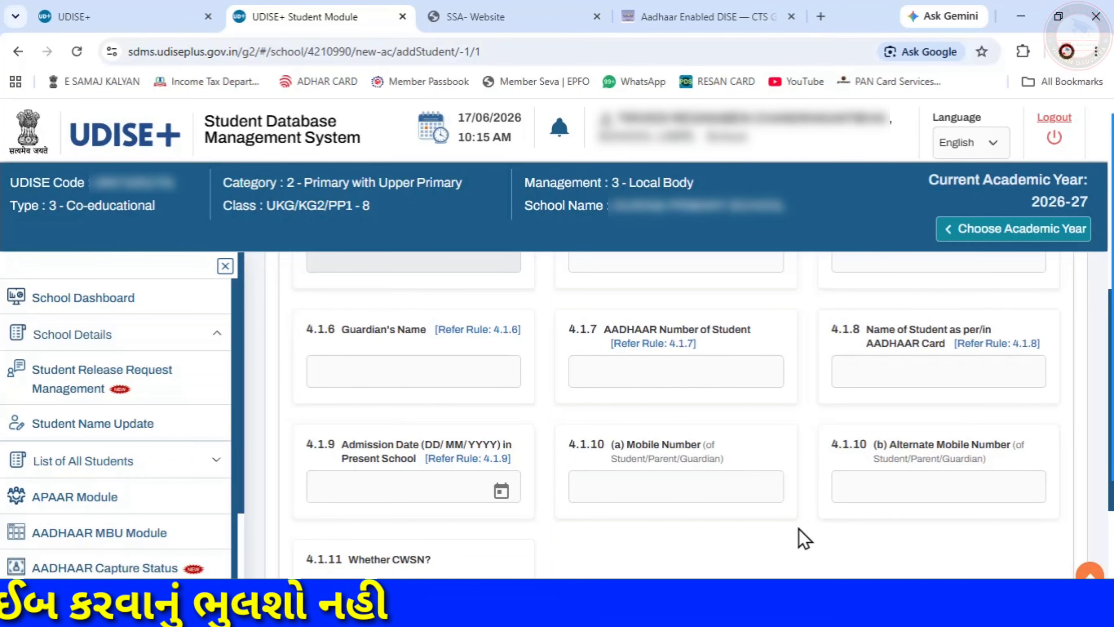
scroll(804, 539, down, 4)
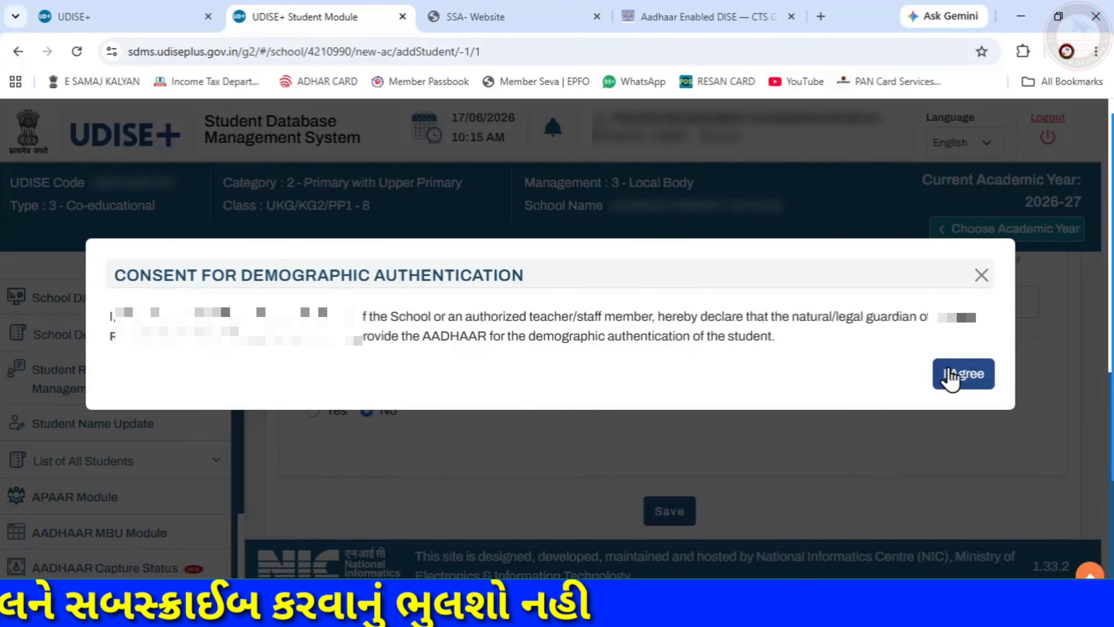
click(949, 378)
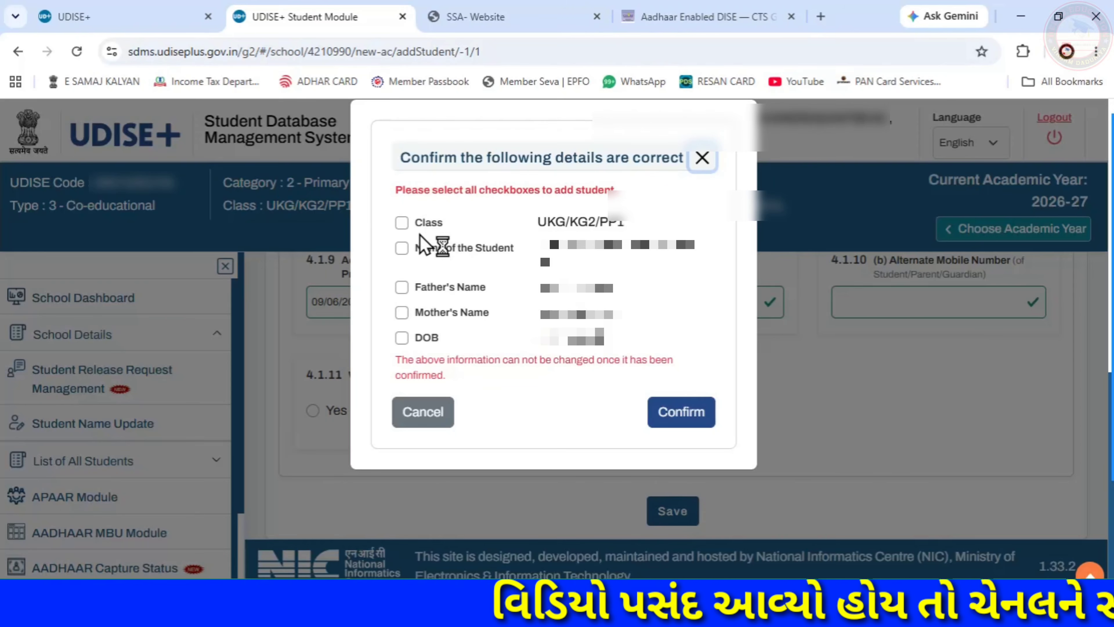
Mark the class, student's name, father's name, mother's name and DOB as correct and confirm the new student's details
click(402, 222)
click(401, 247)
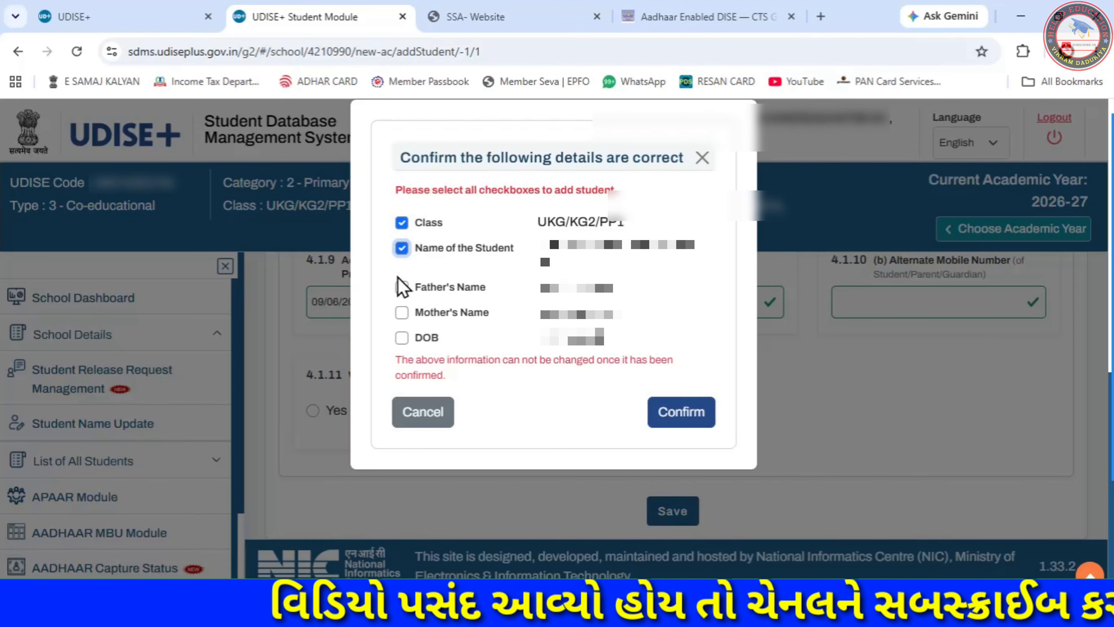
click(402, 287)
click(401, 313)
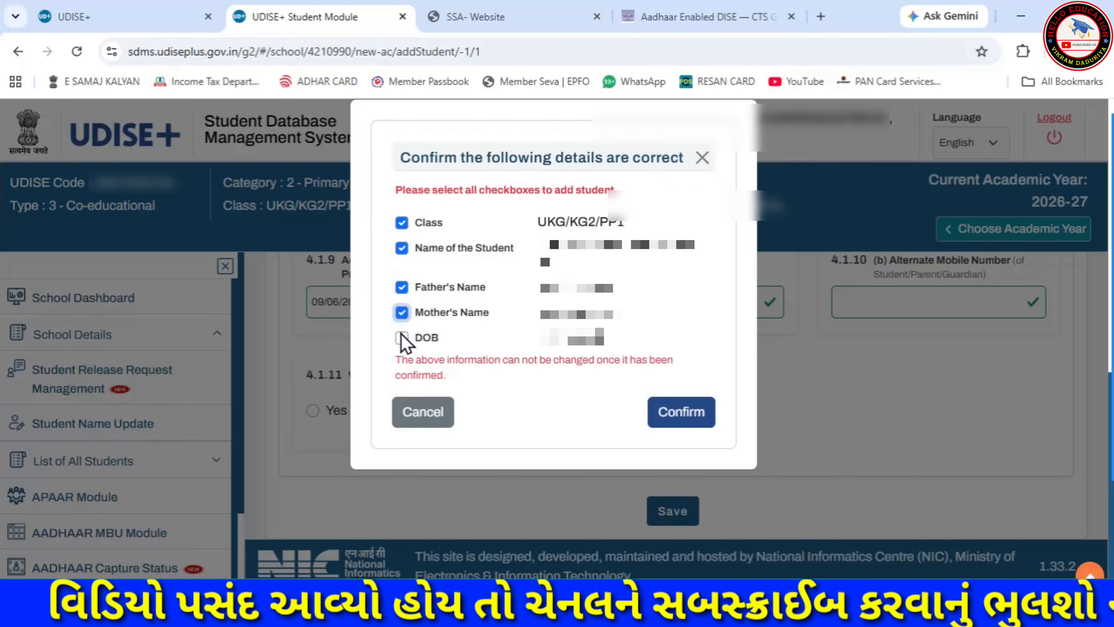
click(401, 338)
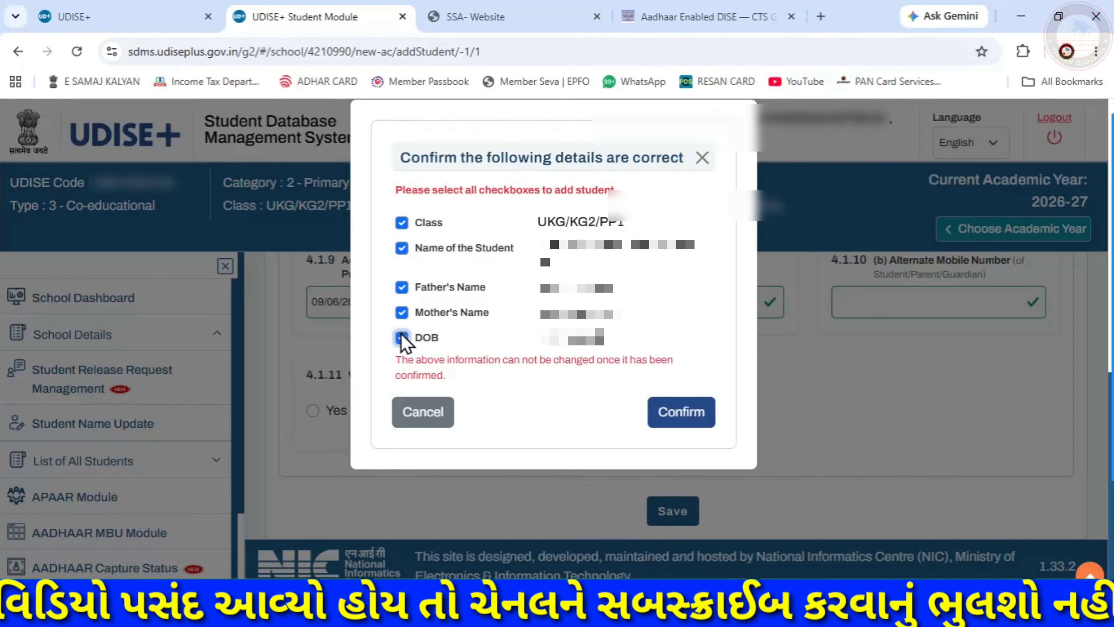
click(651, 415)
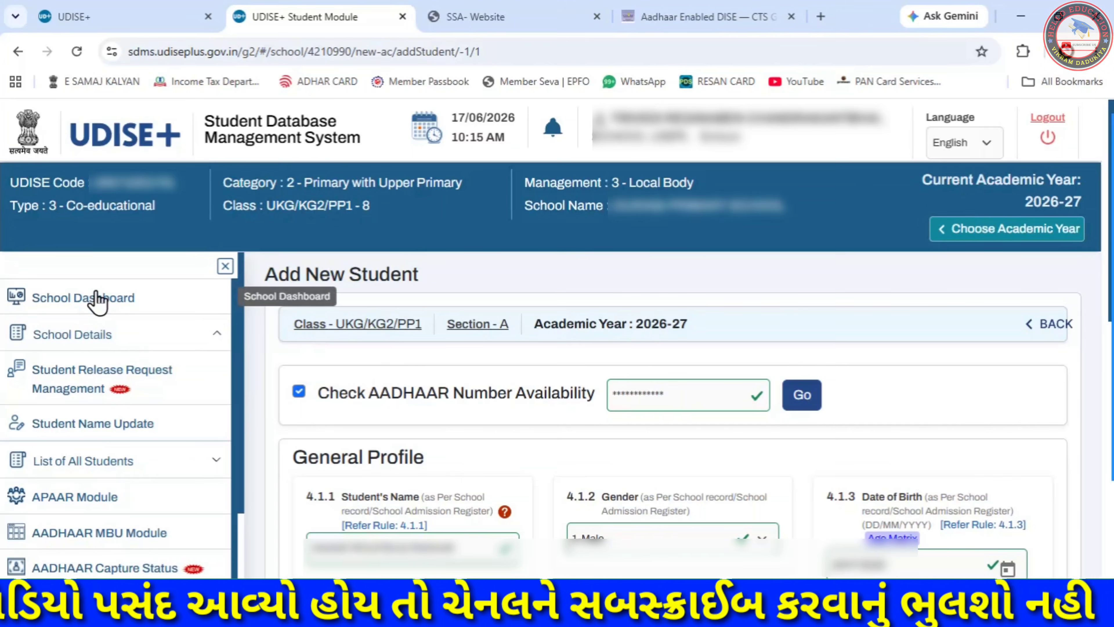
Return to the school dashboard and check the UKG/KG2/PP1 class entry
click(96, 294)
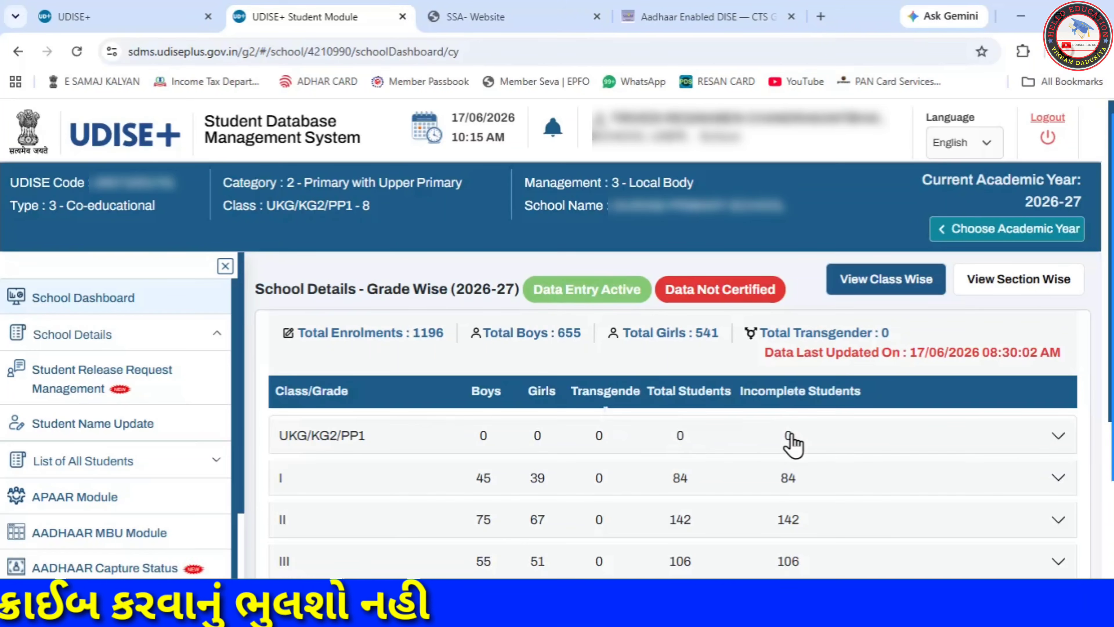
click(1058, 438)
click(1056, 437)
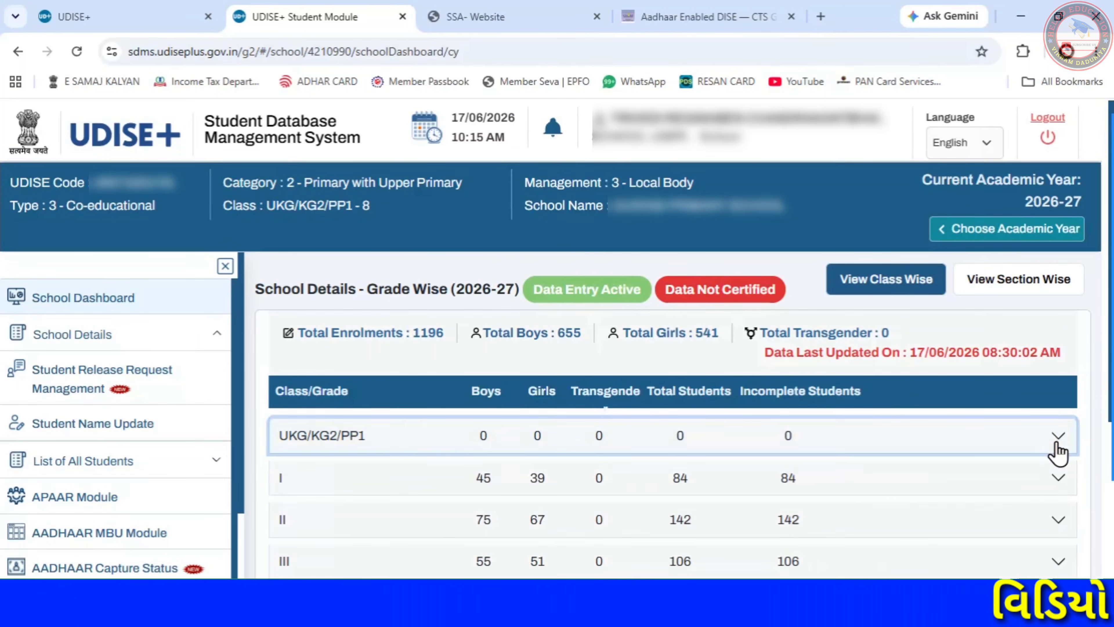
Open the student list of class I section A to view its profile entry status, and return to the school dashboard
click(1059, 483)
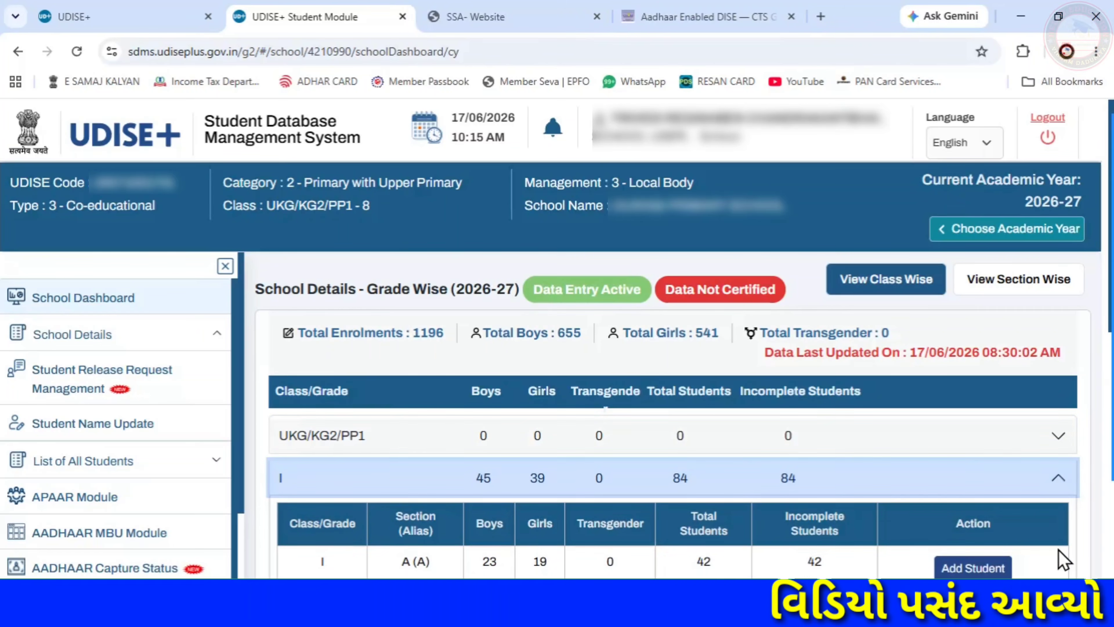
scroll(1077, 572, down, 1)
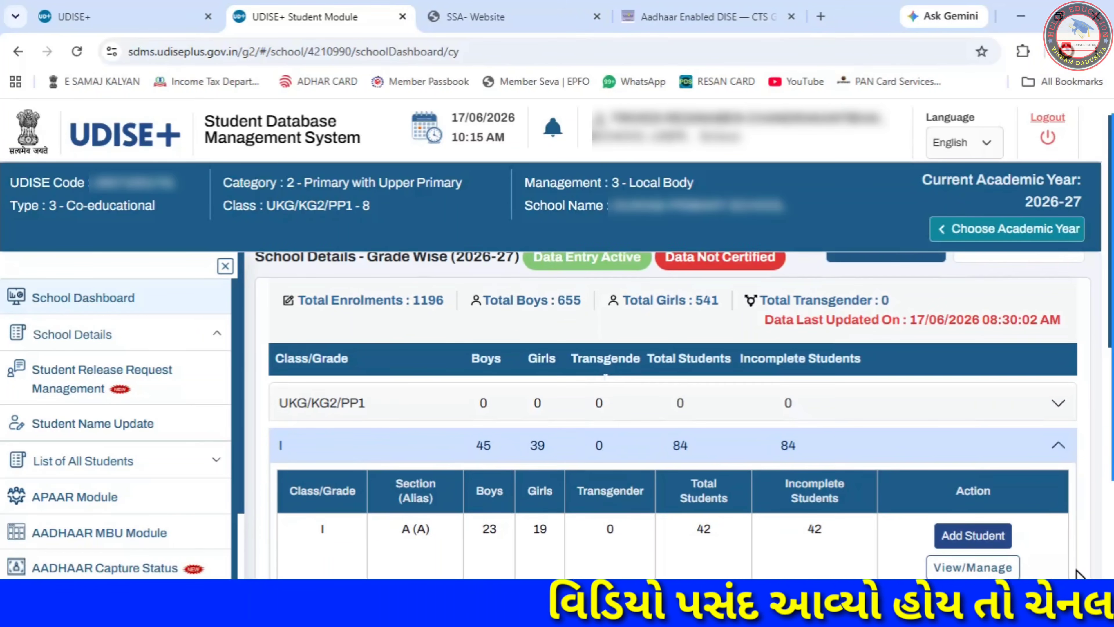
scroll(1077, 573, down, 1)
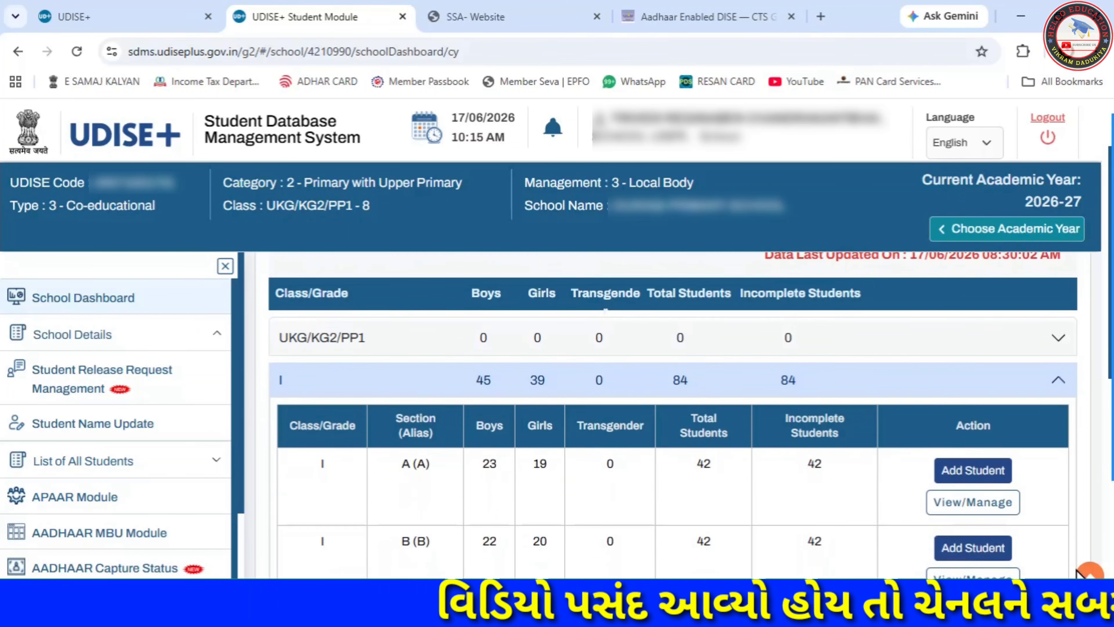
click(999, 504)
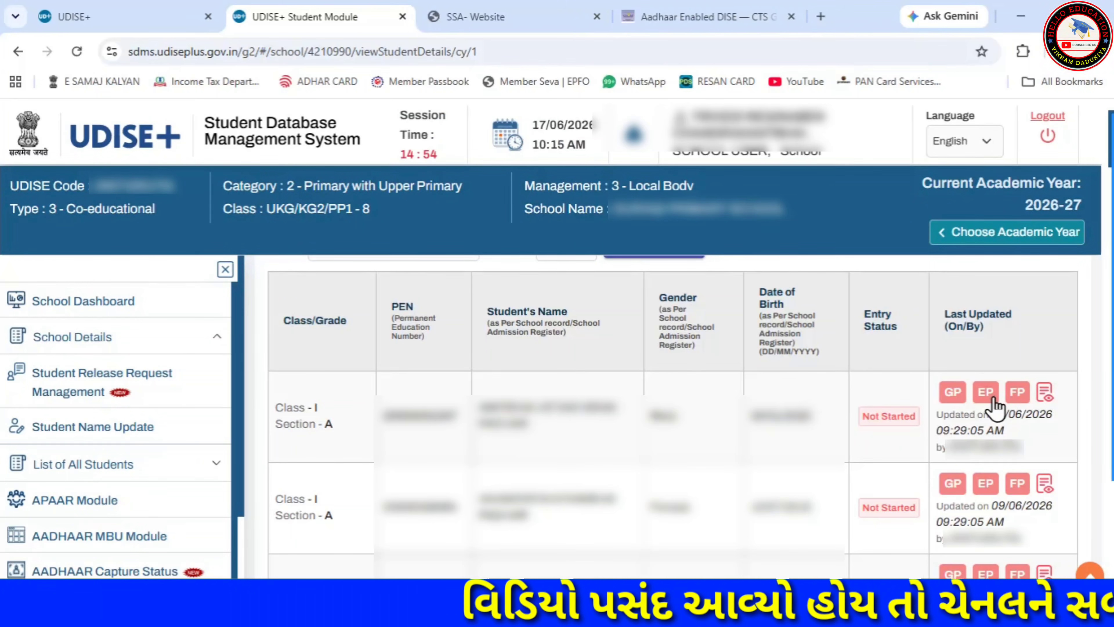
click(87, 304)
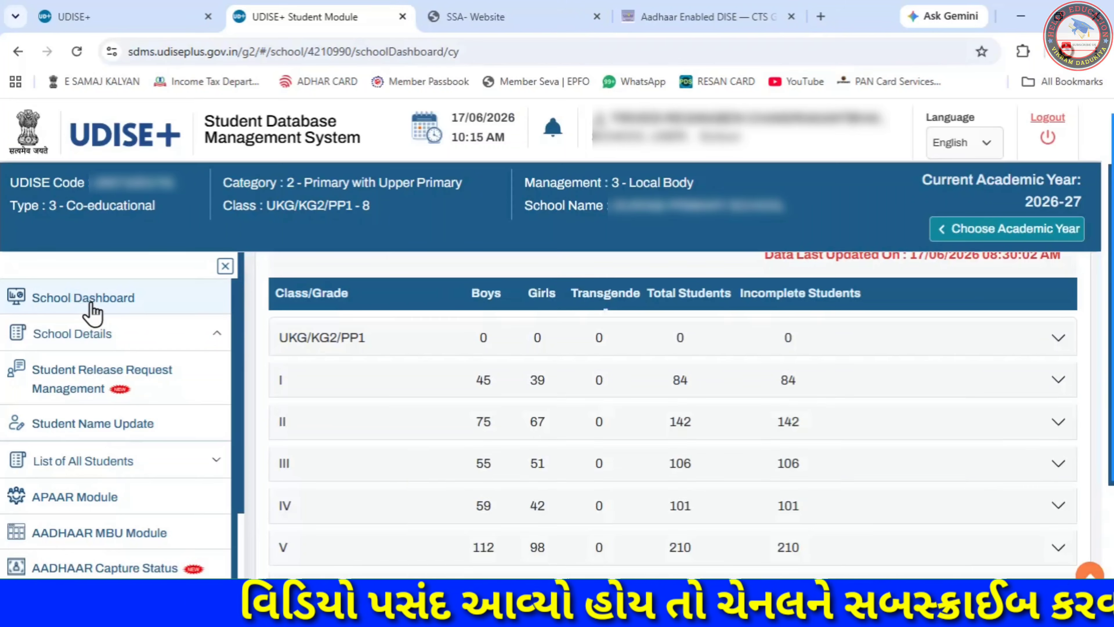